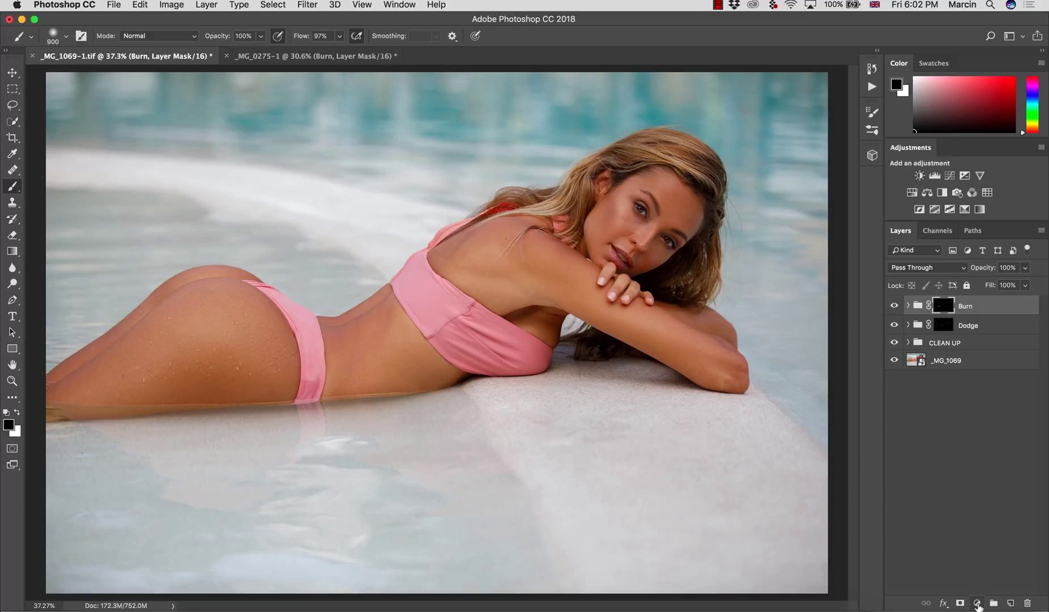
Try a Brightness/Contrast layer at Brightness 16, Contrast 25, then discard it.
click(977, 603)
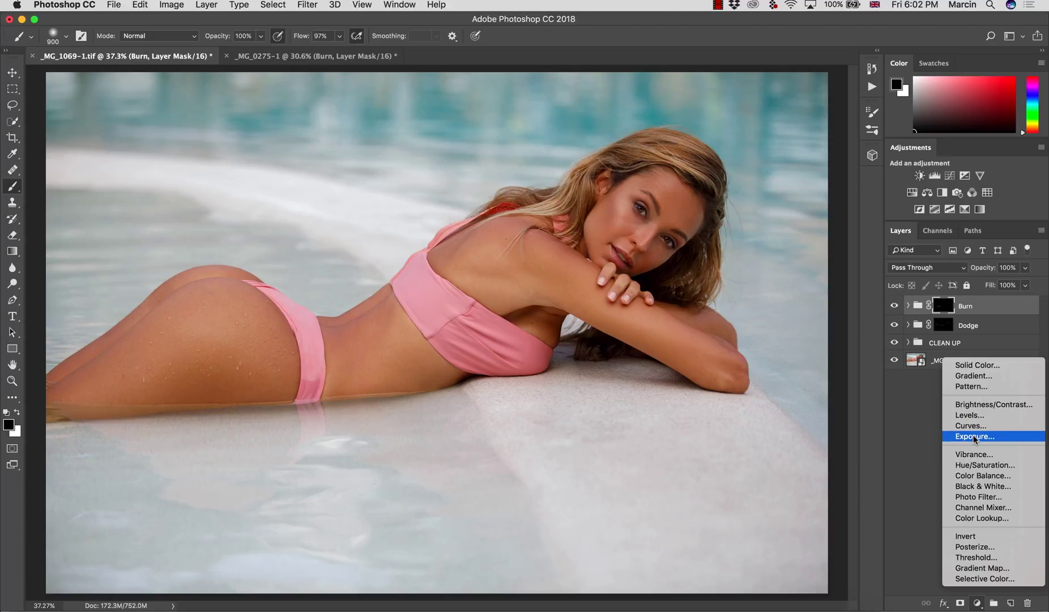
click(973, 405)
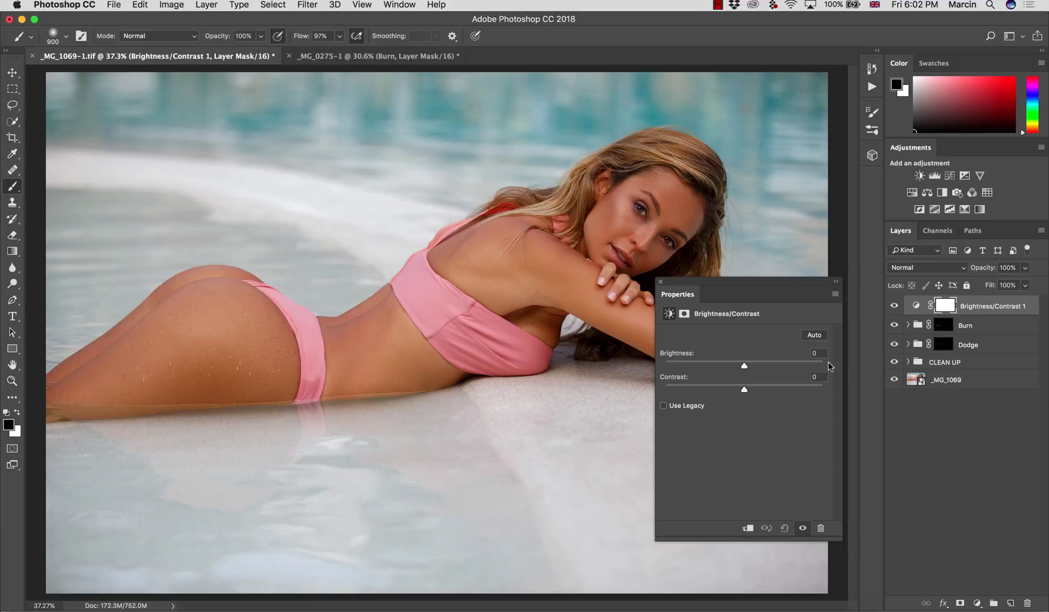
mouse_move(744, 365)
mouse_down()
mouse_move(756, 365)
mouse_move(718, 364)
mouse_move(741, 364)
mouse_move(764, 388)
mouse_move(752, 365)
mouse_up()
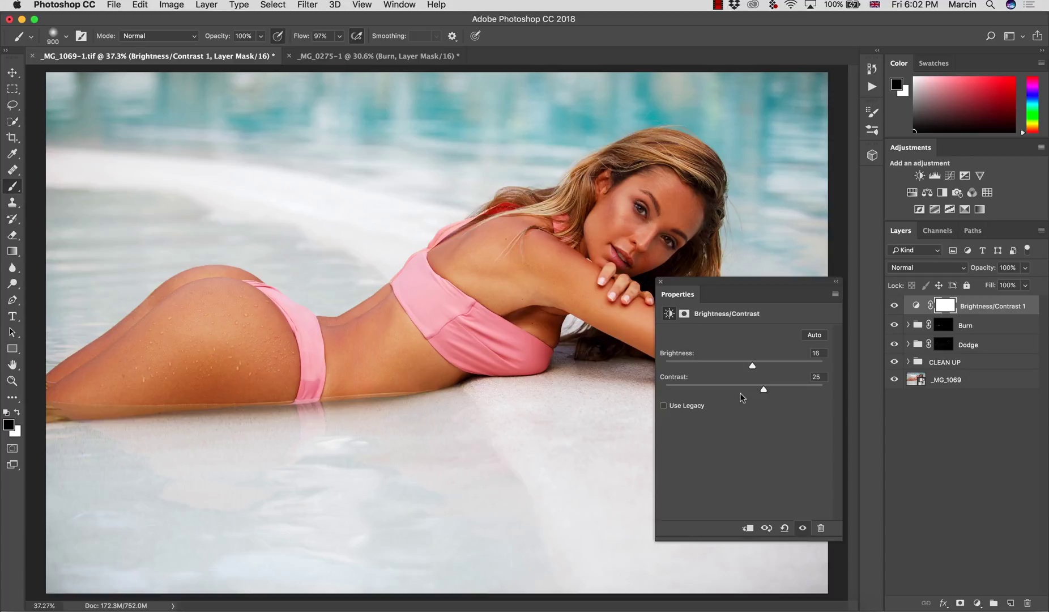
click(979, 309)
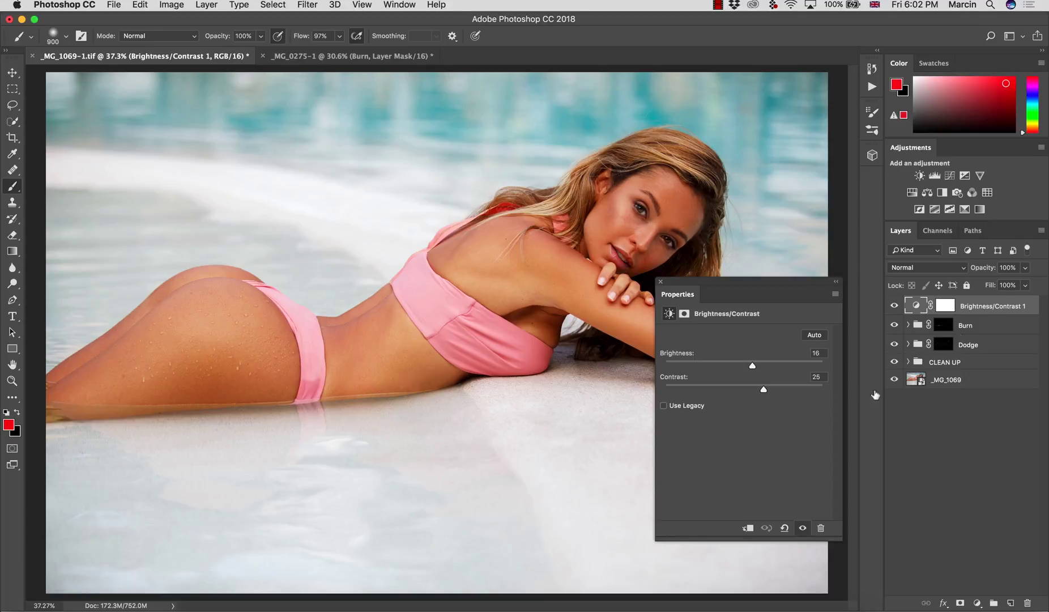
key(super+z)
Add a Levels layer with input levels 17 / 1.18 / 239 and output levels 18–234.
click(977, 603)
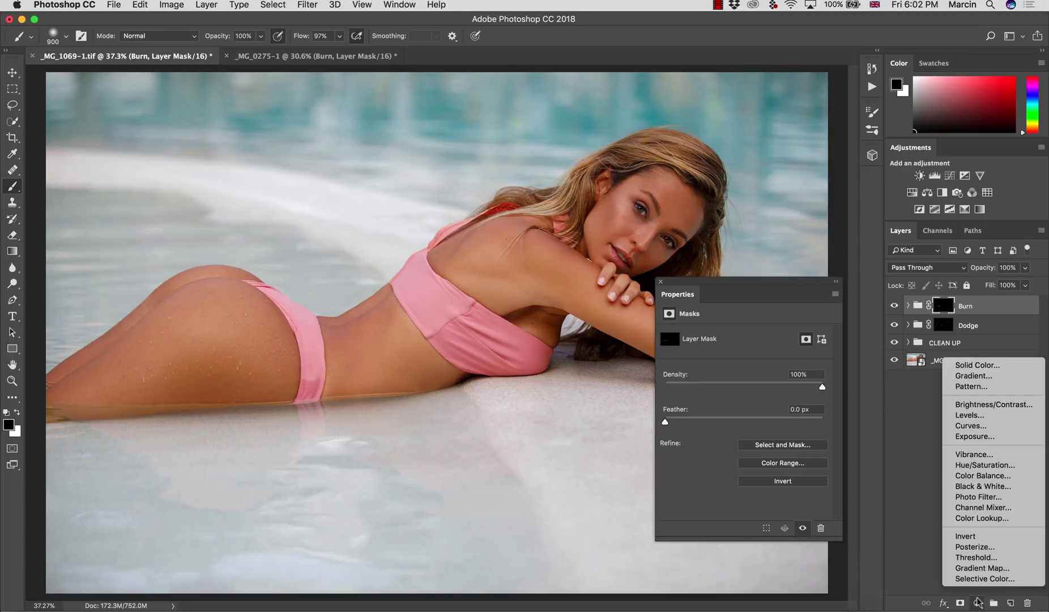
click(971, 416)
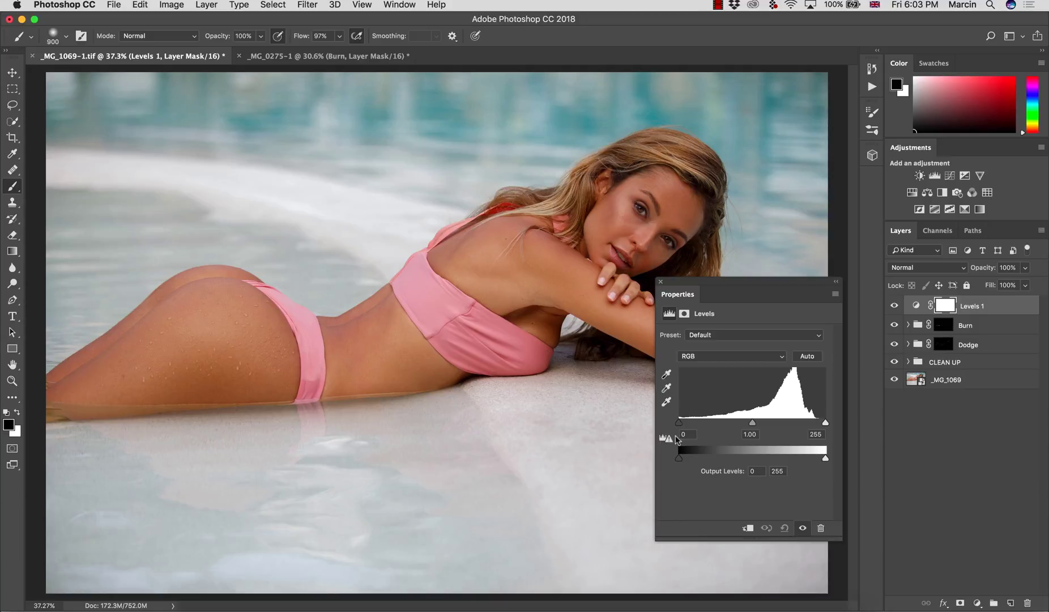
drag(678, 421, 689, 424)
drag(756, 423, 749, 422)
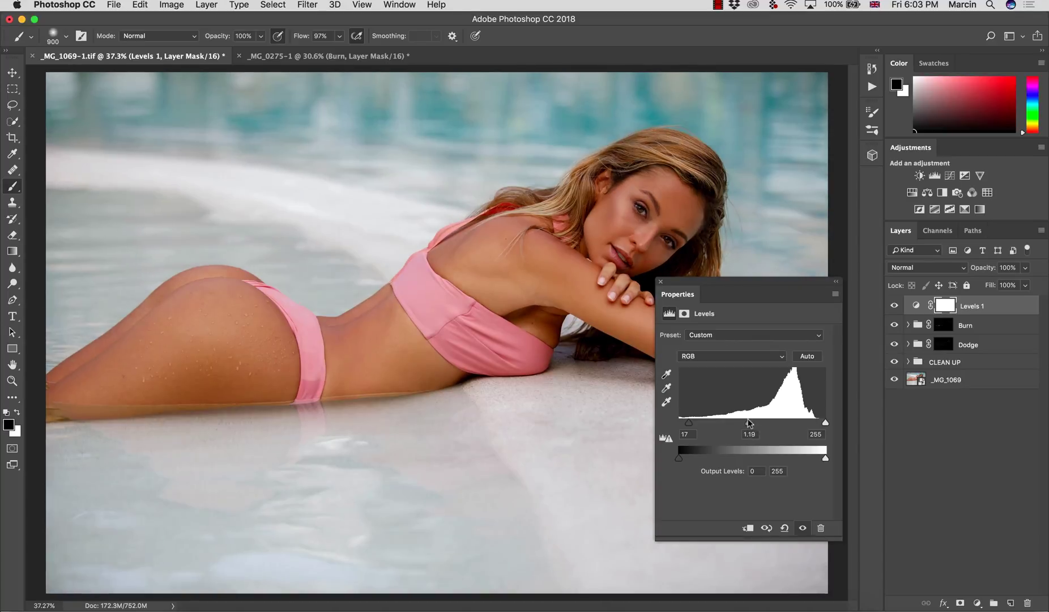
drag(826, 424, 816, 424)
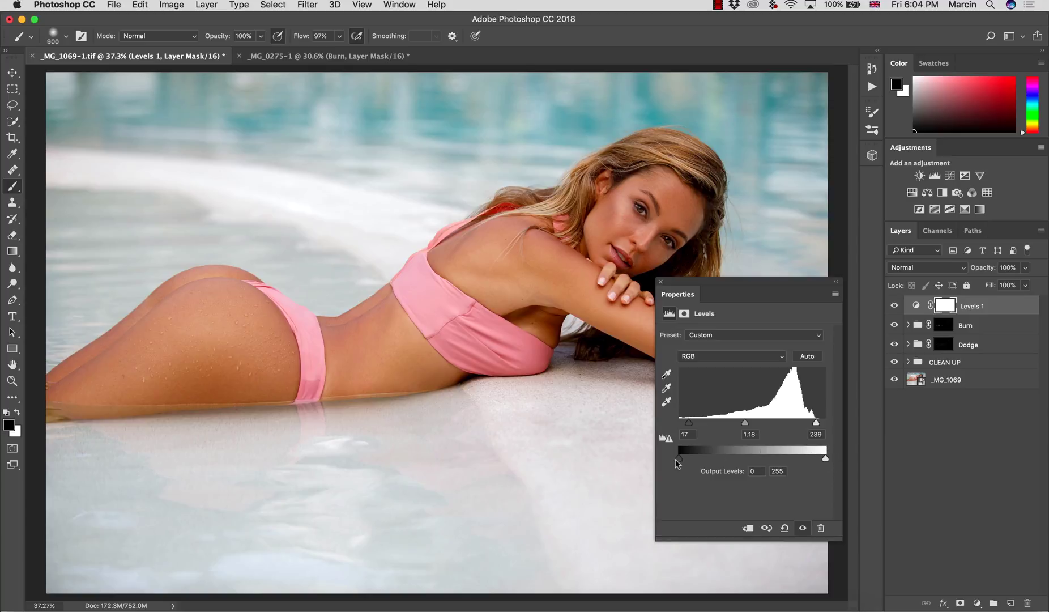
drag(676, 458, 684, 457)
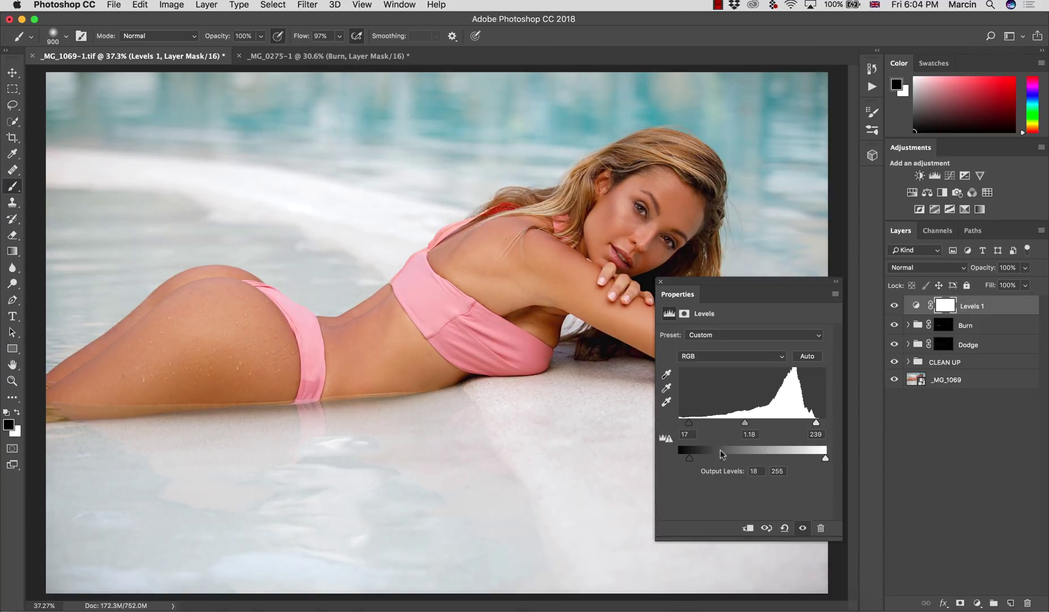
drag(824, 458, 816, 460)
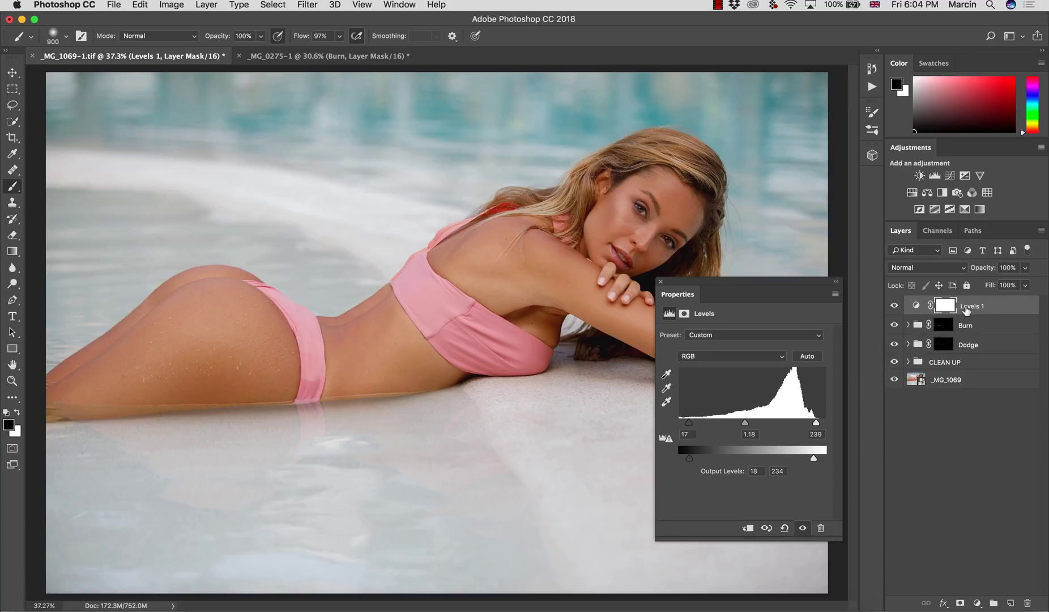
Delete the Levels 1 layer and add a Curves adjustment layer in its place.
key(BackSpace)
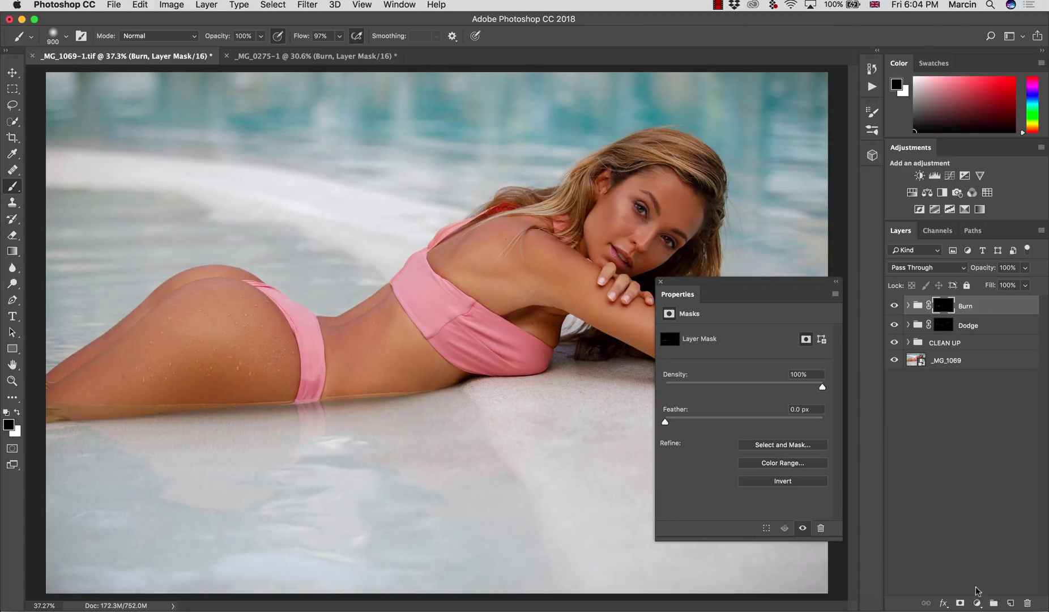
click(976, 604)
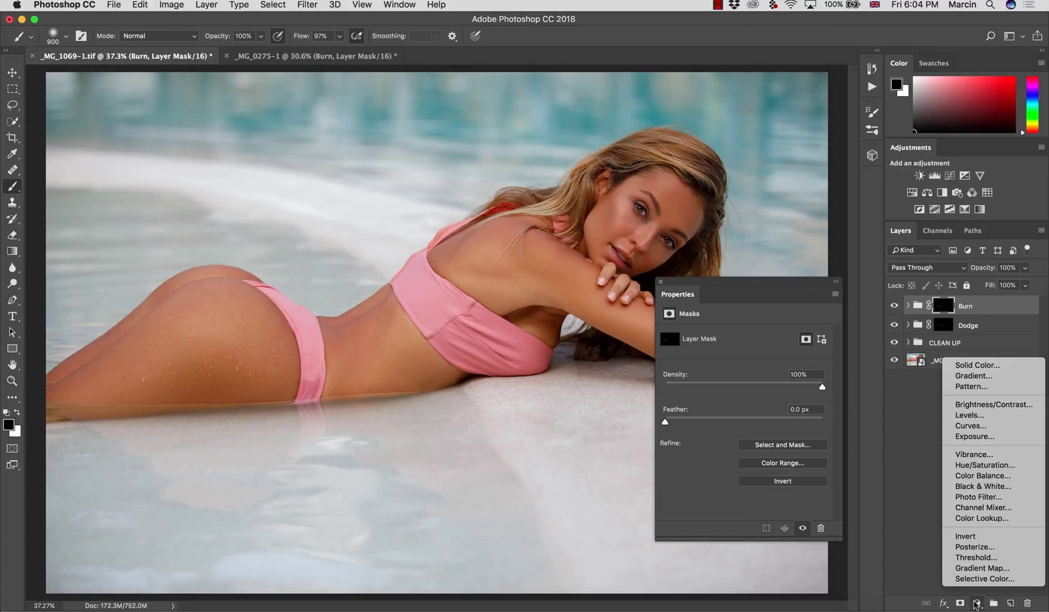
click(958, 425)
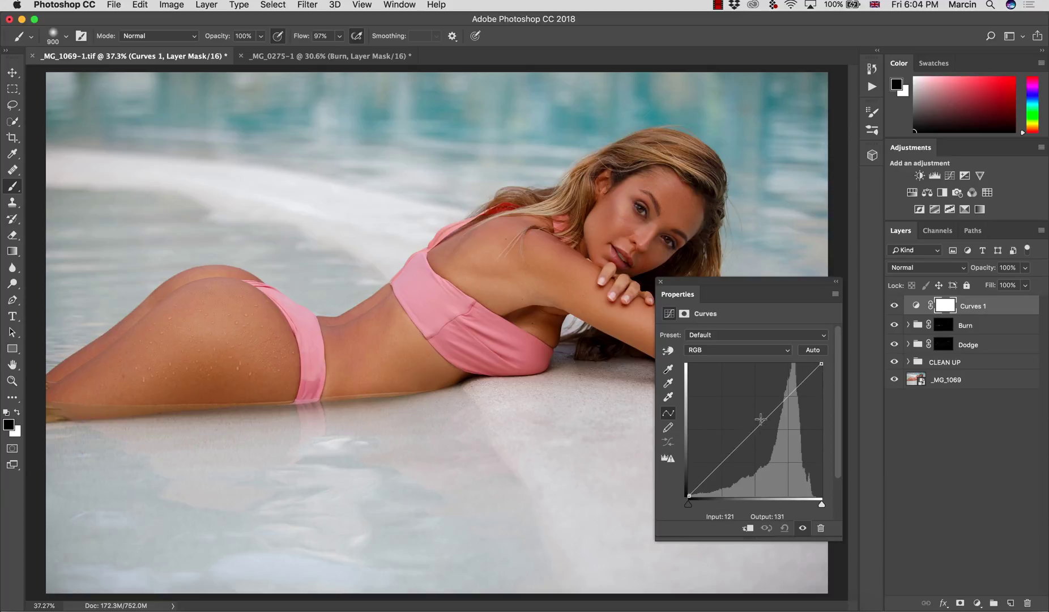
Move the black point inward and add control points to bend the RGB curve into an S.
mouse_move(688, 503)
mouse_down()
mouse_move(704, 503)
mouse_move(677, 501)
mouse_up()
drag(709, 470, 717, 471)
drag(751, 440, 746, 436)
click(775, 403)
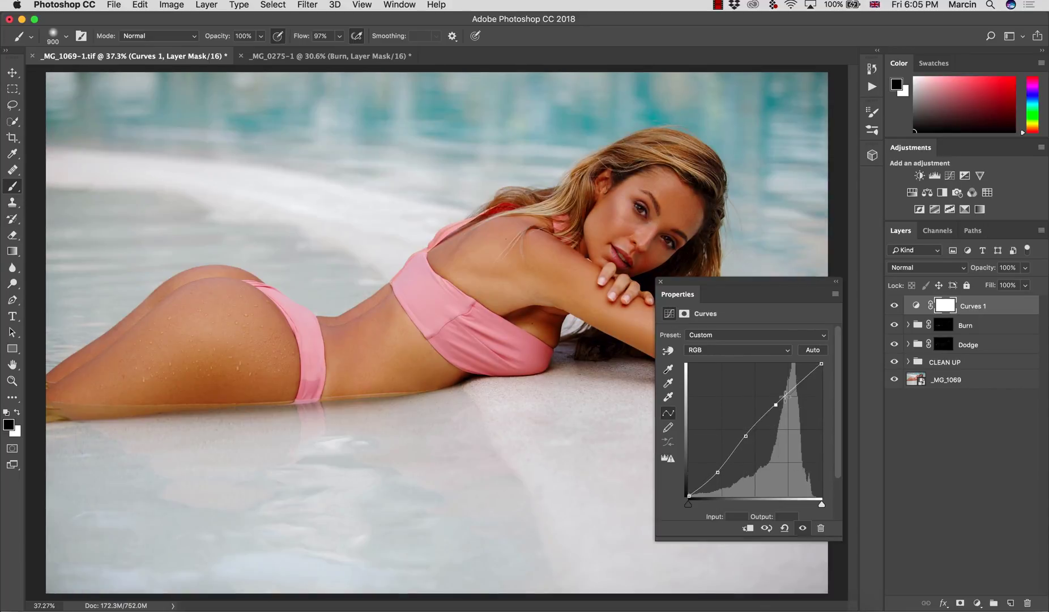
click(795, 385)
click(795, 386)
drag(717, 471, 723, 466)
key(Delete)
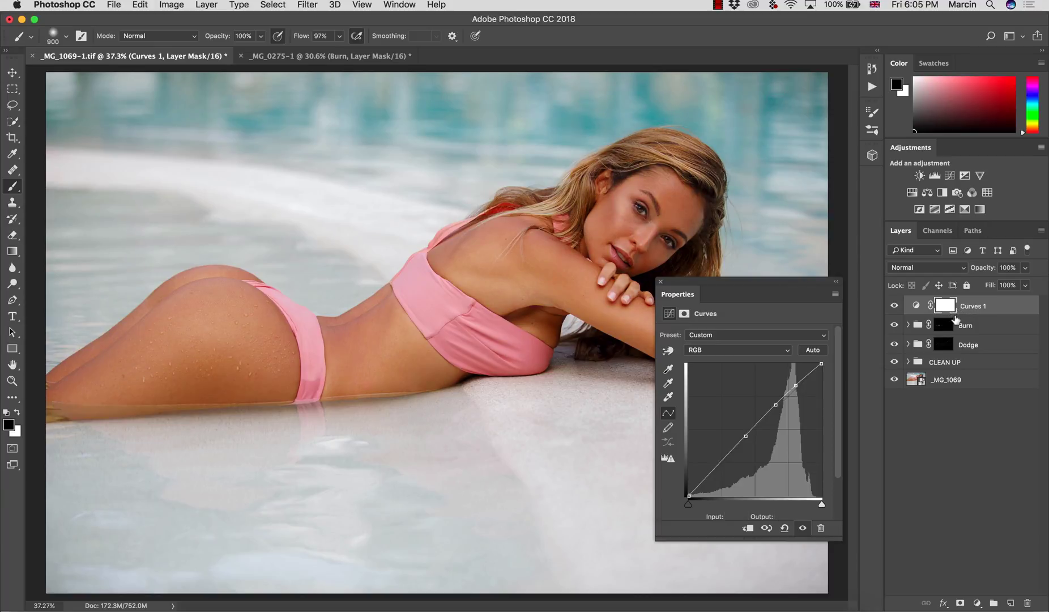
Delete Curves 1 and add a fresh Curves adjustment layer.
key(super+2)
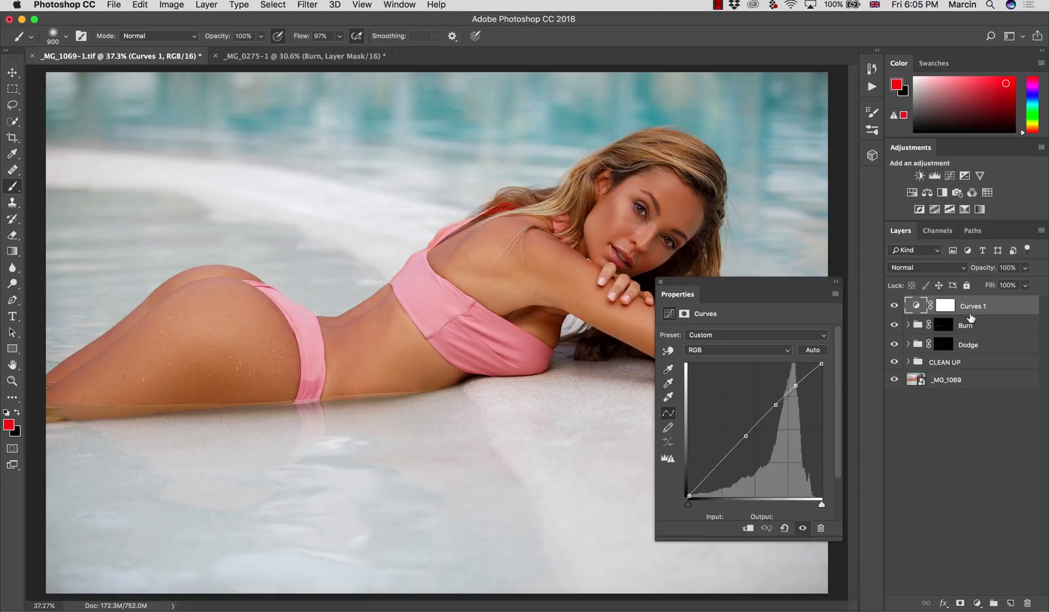
key(Delete)
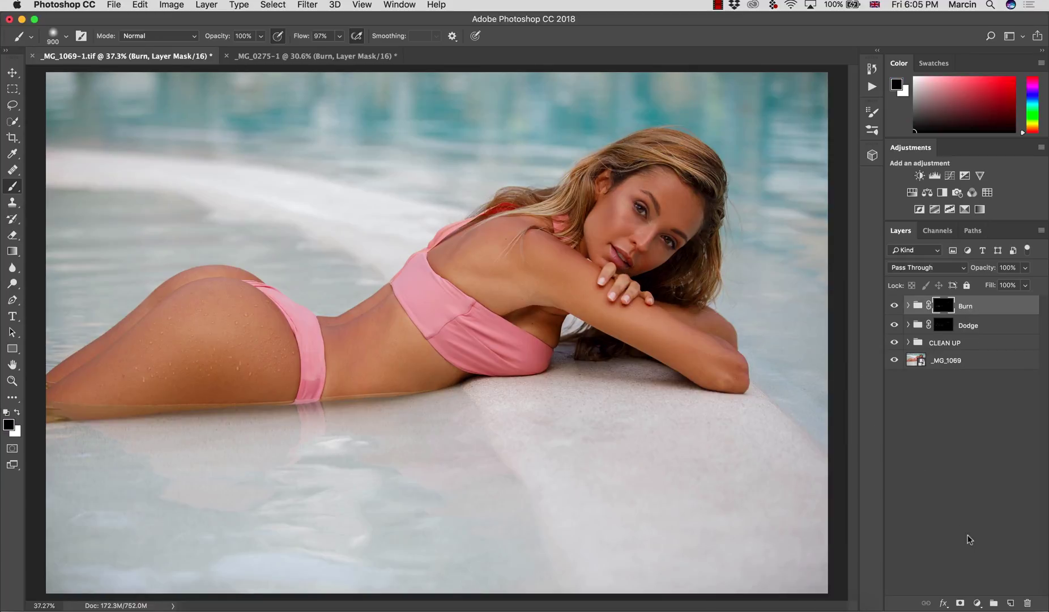
click(977, 603)
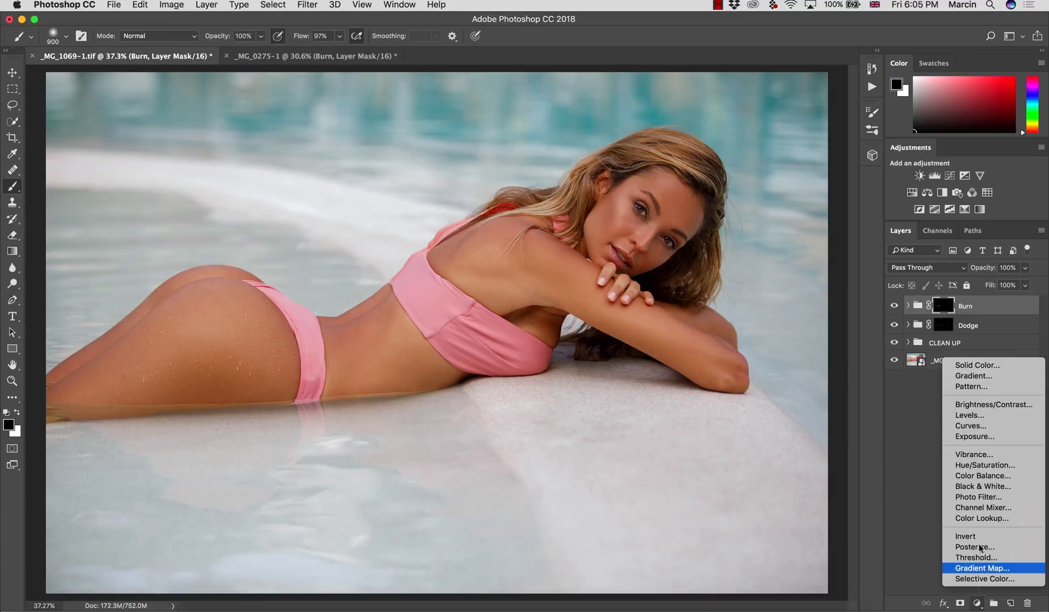
click(984, 430)
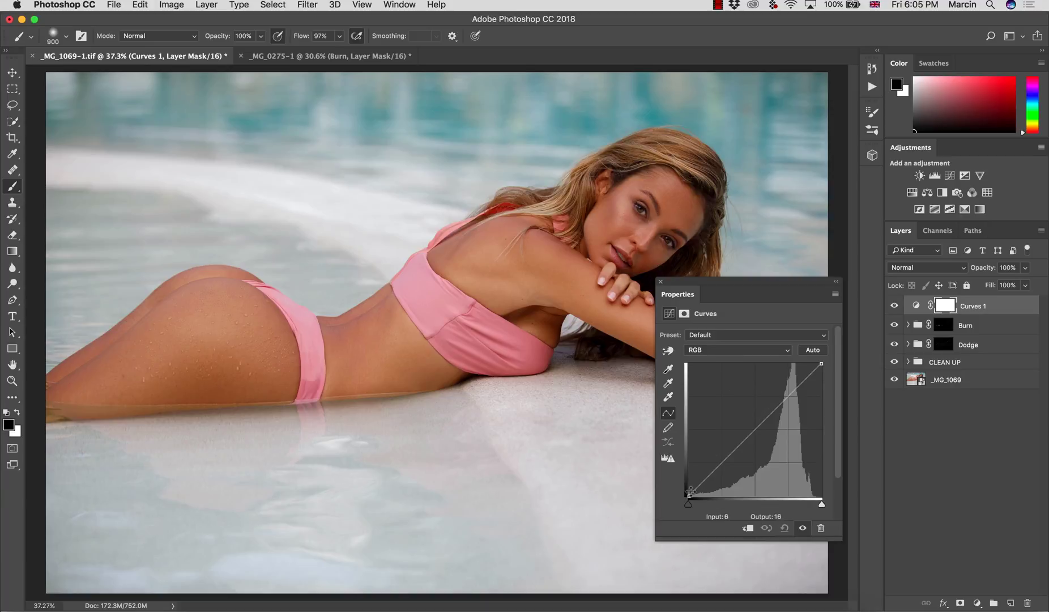
Pull the curve's black and white points inward, compare before and after, and open the blend modes.
drag(686, 496, 694, 495)
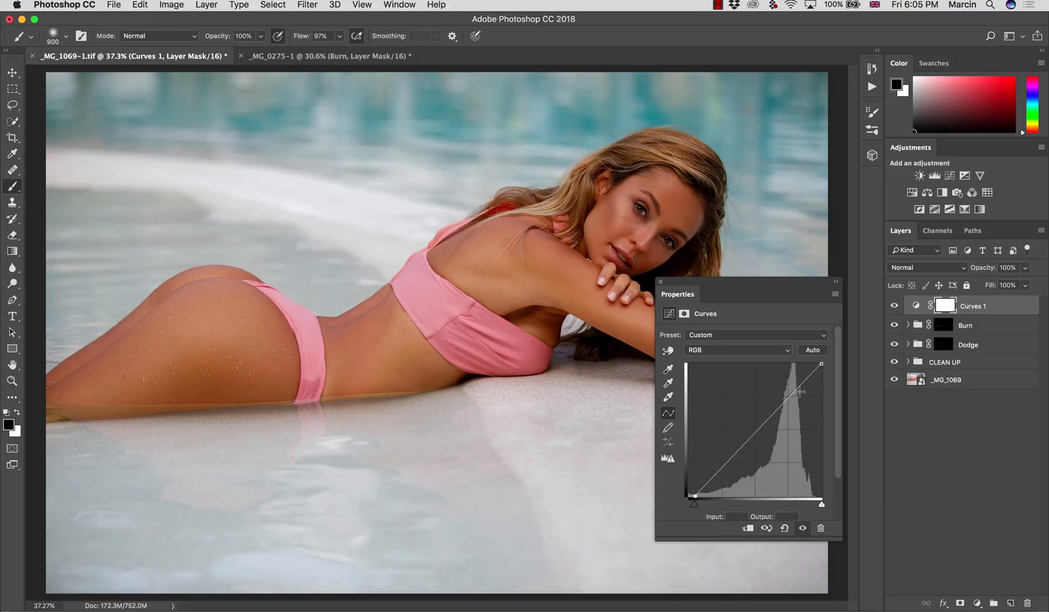
drag(825, 359, 811, 362)
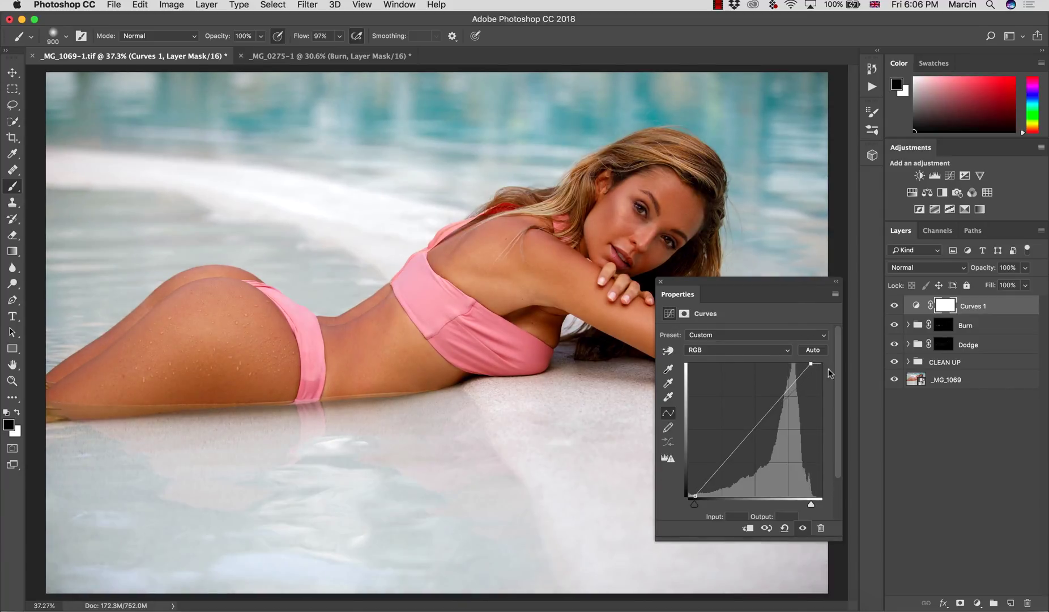
click(894, 307)
click(893, 308)
click(917, 269)
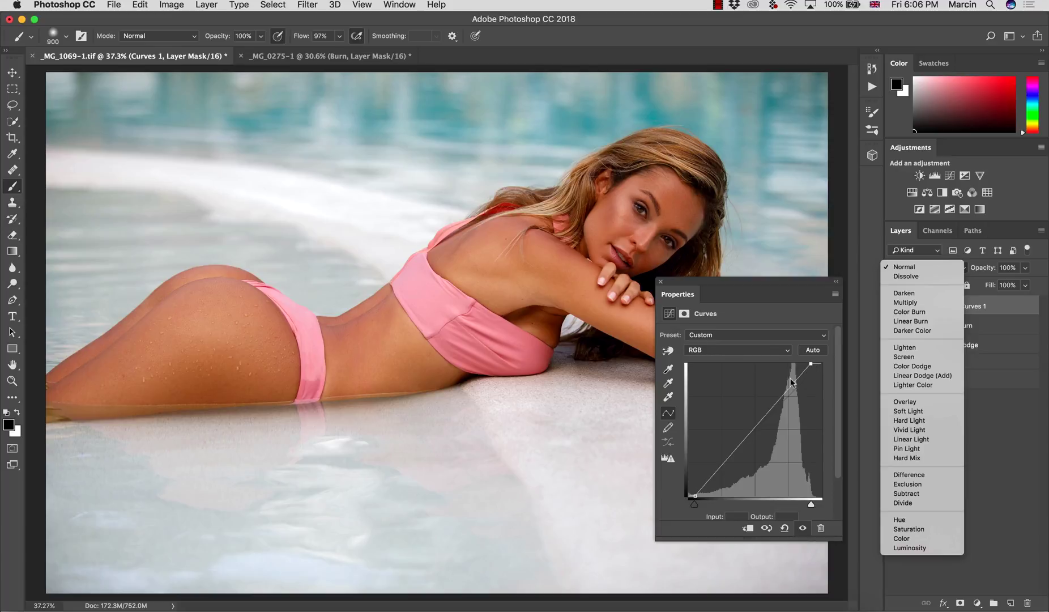
Set the Curves 1 blend mode to Luminosity and compare the result.
click(916, 548)
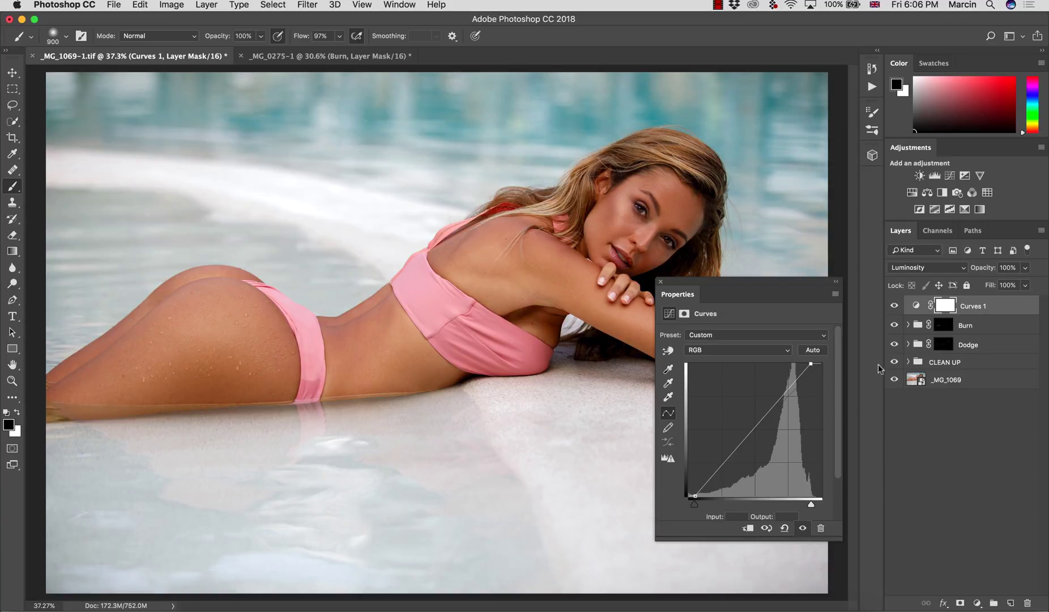
click(894, 306)
click(894, 306)
Reset the endpoints to the corners, add a shadow and highlight point for a soft S-curve, and close Properties.
drag(695, 495, 687, 496)
drag(810, 363, 832, 360)
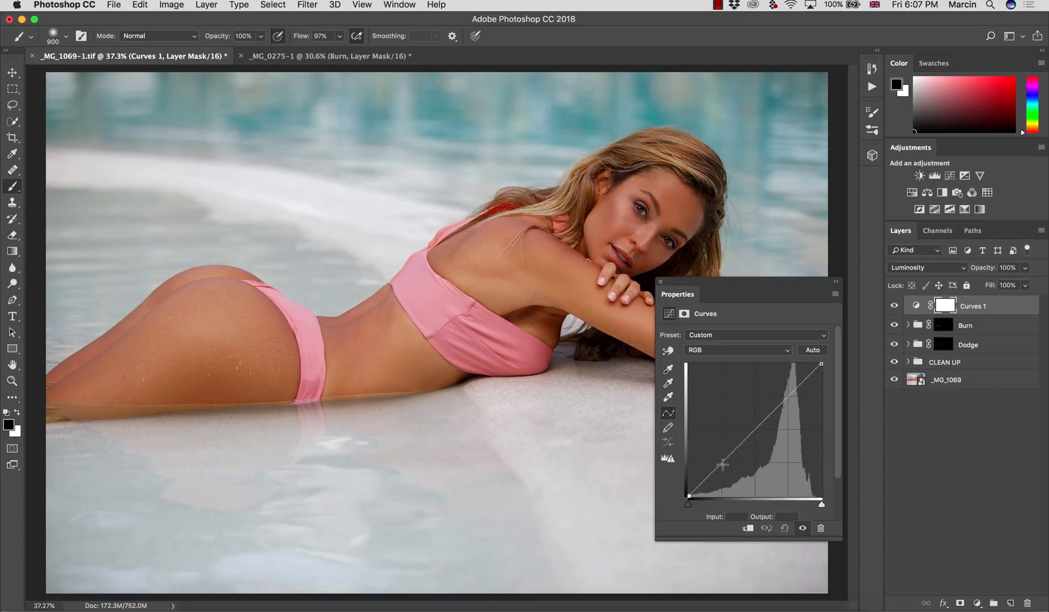
drag(719, 465, 723, 467)
drag(782, 399, 782, 394)
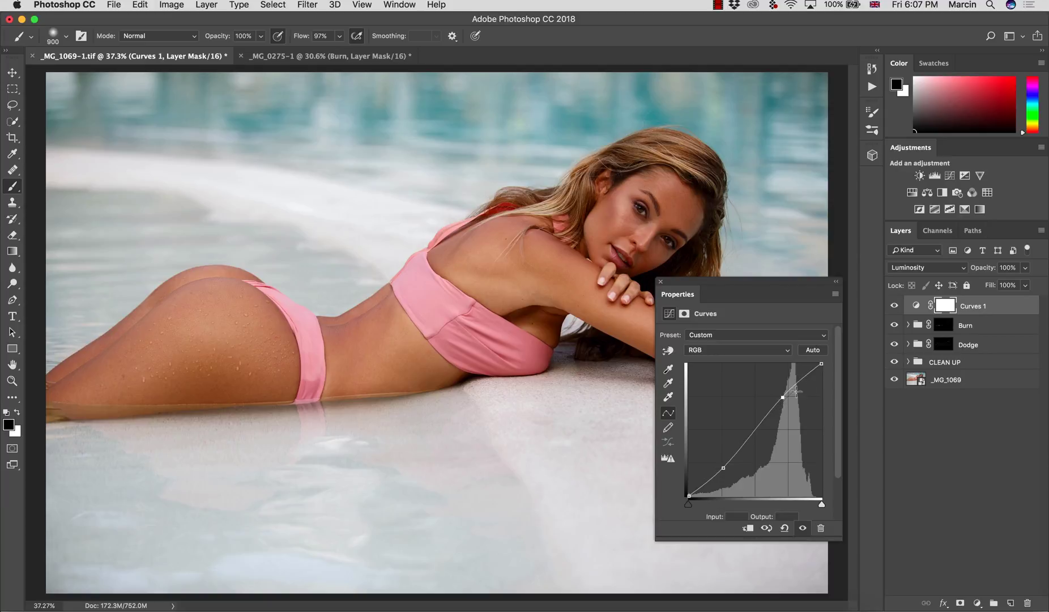
click(894, 307)
click(894, 307)
click(661, 283)
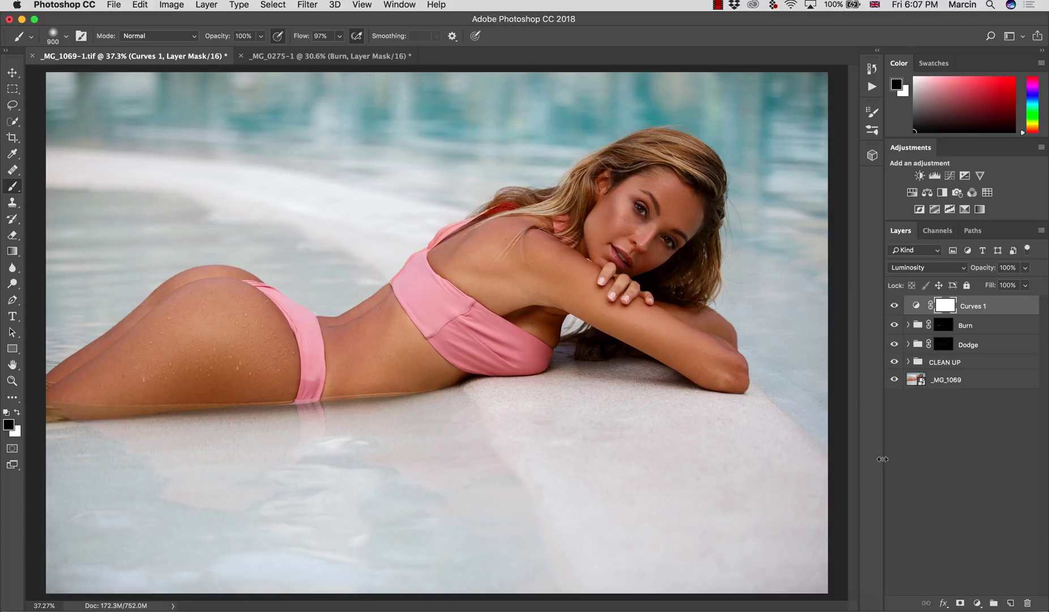